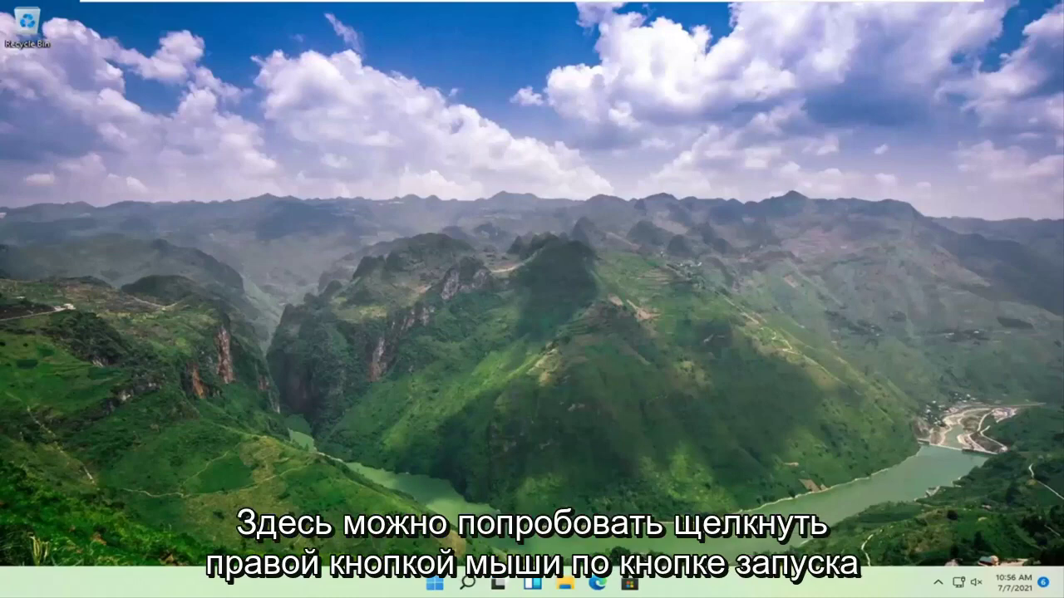
Step: Open the Display page under System in Windows Settings from the quick-link menu
right_click(440, 584)
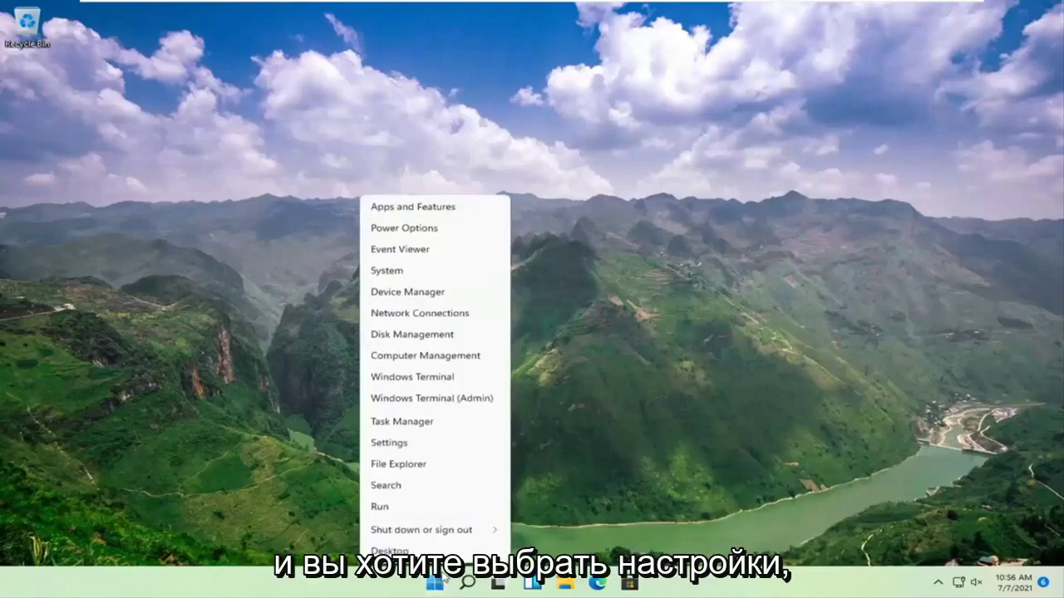
left_click(398, 445)
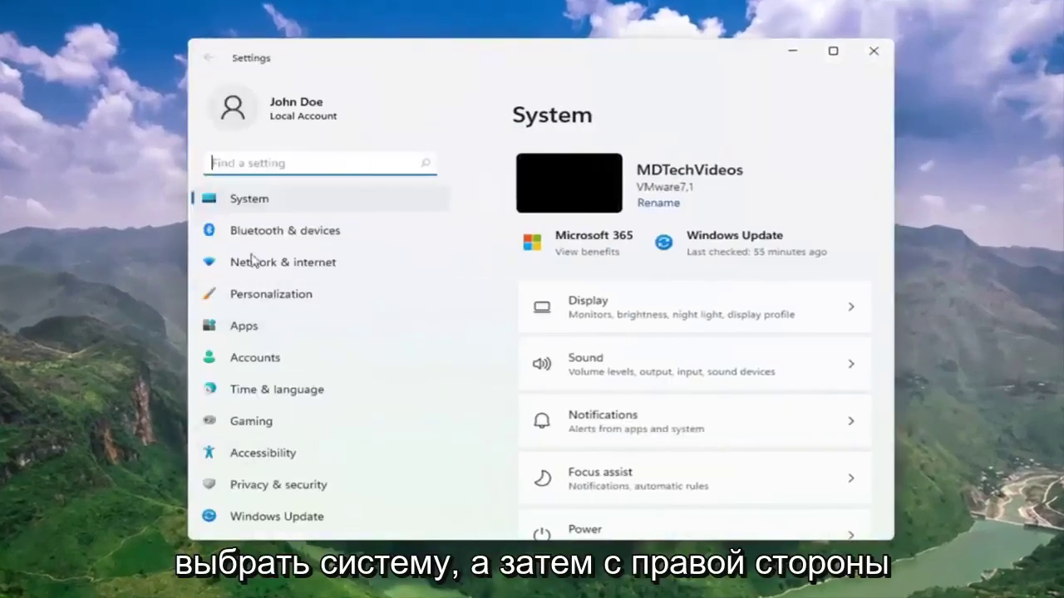
left_click(256, 201)
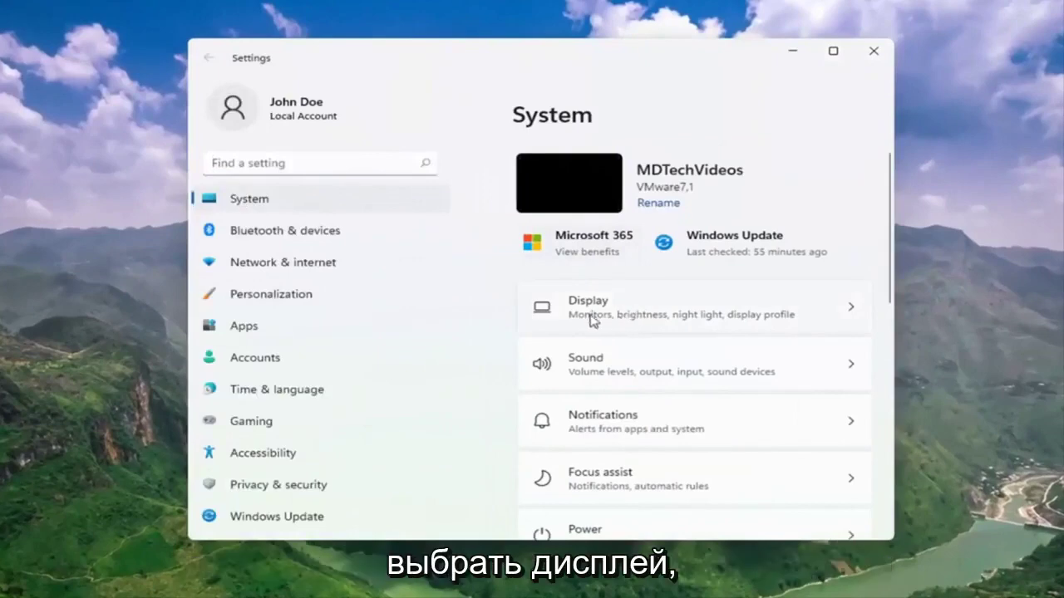
left_click(640, 307)
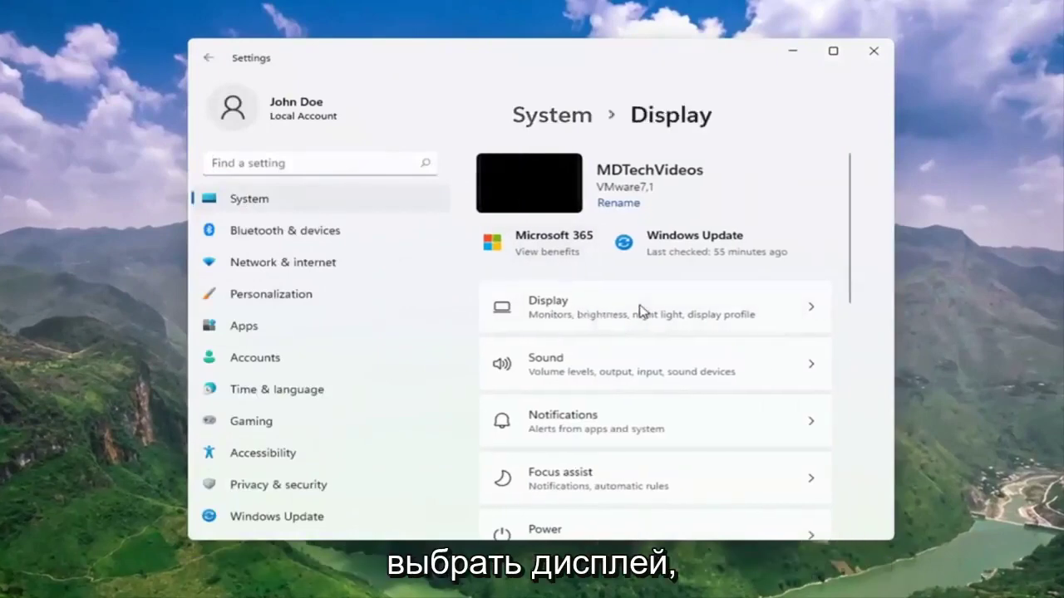
scroll(644, 309, "down", 2)
scroll(647, 310, "down", 1)
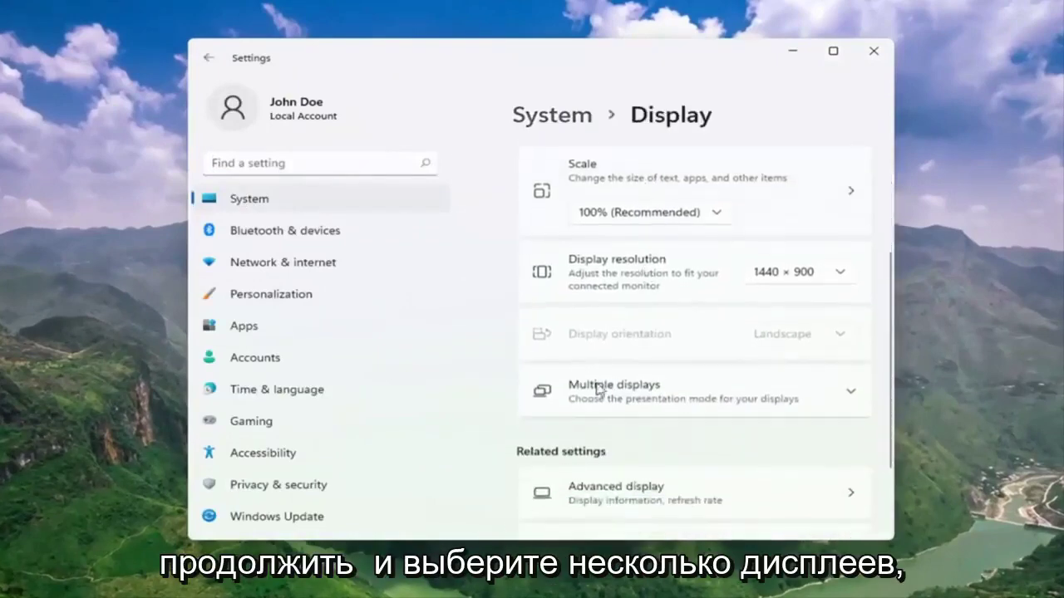
Step: Expand Multiple displays and run Detect to look for another connected display
left_click(729, 407)
scroll(729, 408, "down", 2)
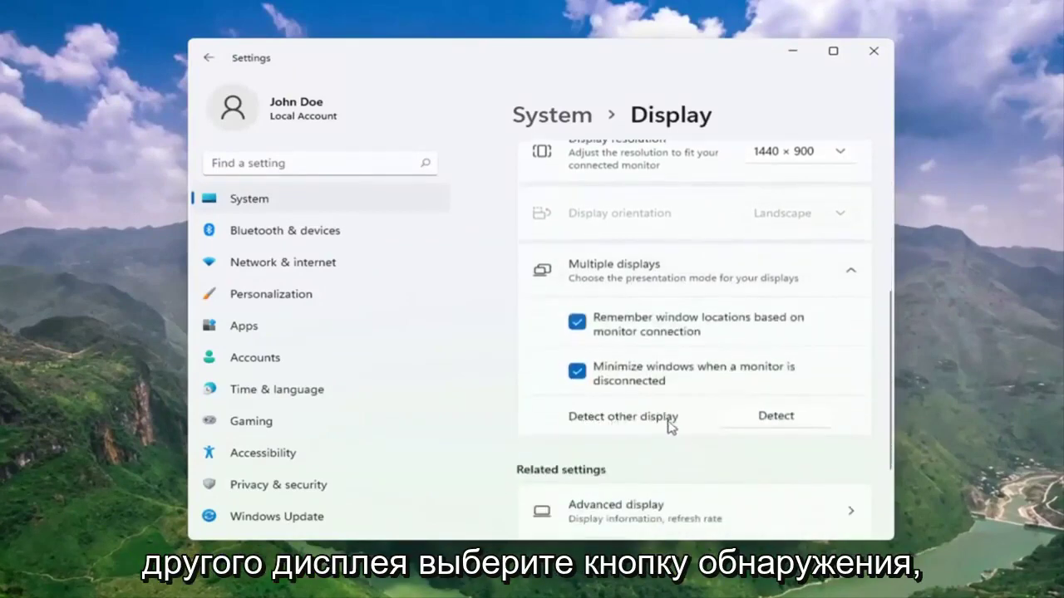
left_click(774, 422)
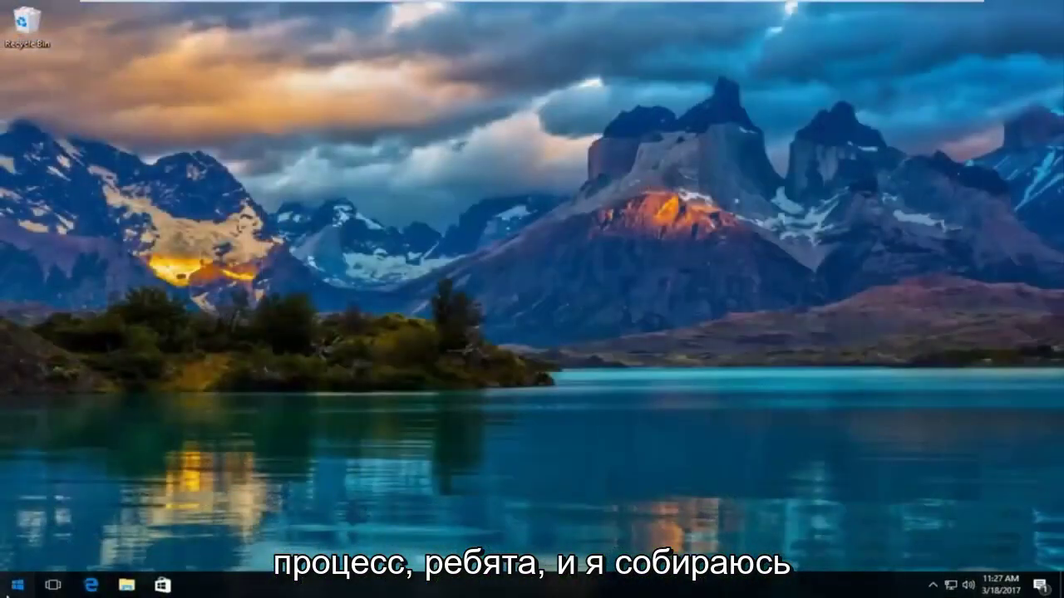
Step: Search the Start menu for 'device manager' and launch the Device Manager best match
key("super")
type("device manag")
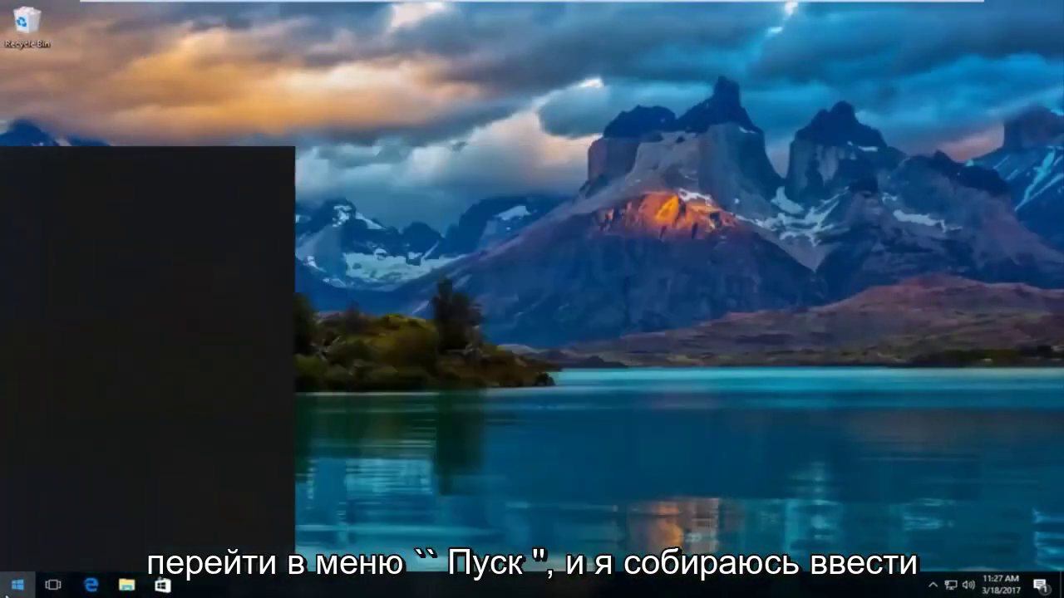
type("er")
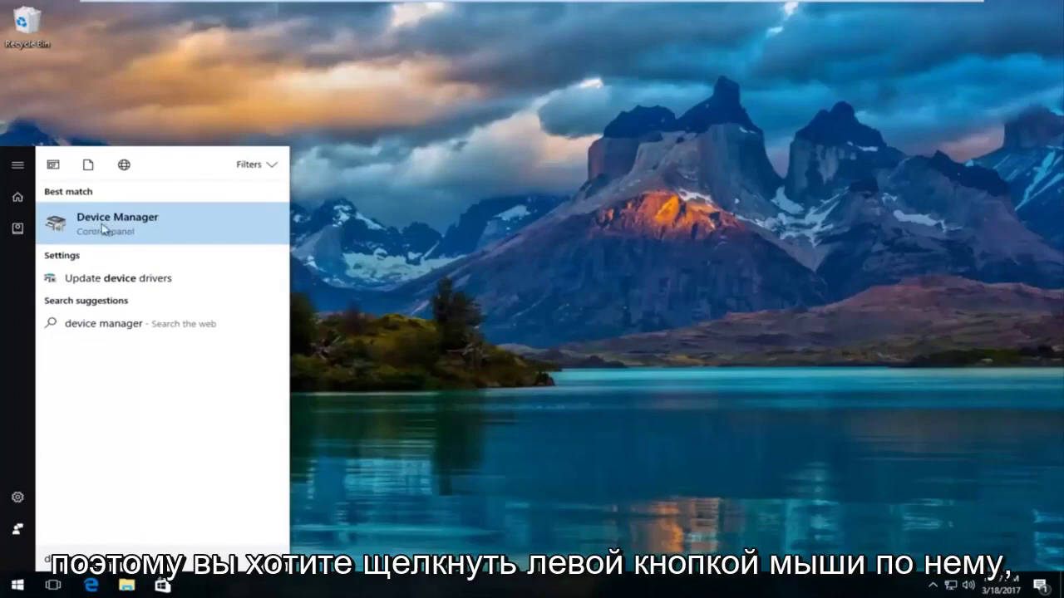
left_click(108, 226)
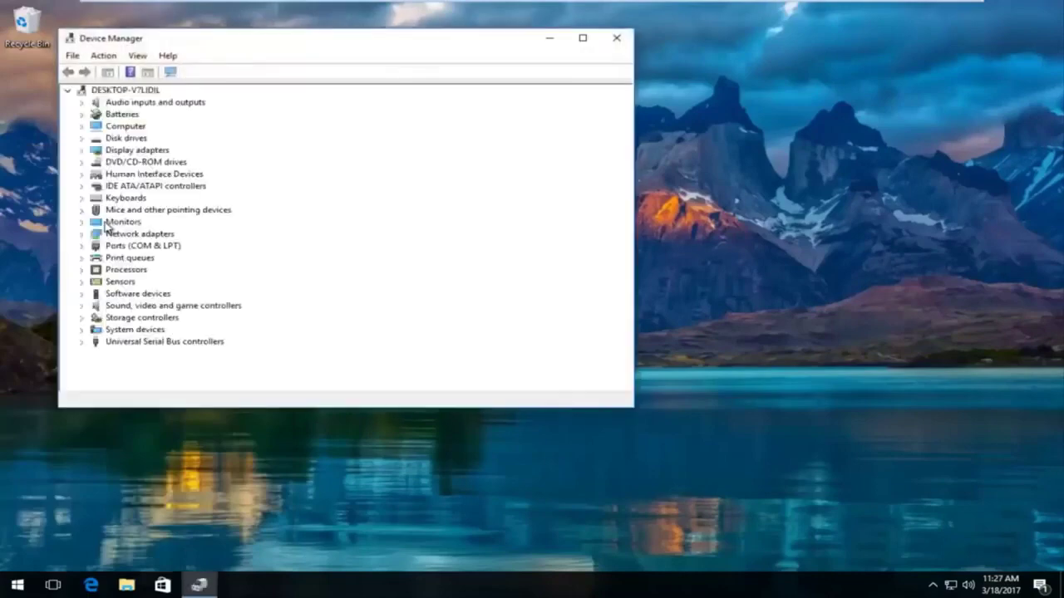
Step: Under Display adapters, launch Update Driver Software for the VMware SVGA 3D adapter
left_click_drag(351, 48, 552, 65)
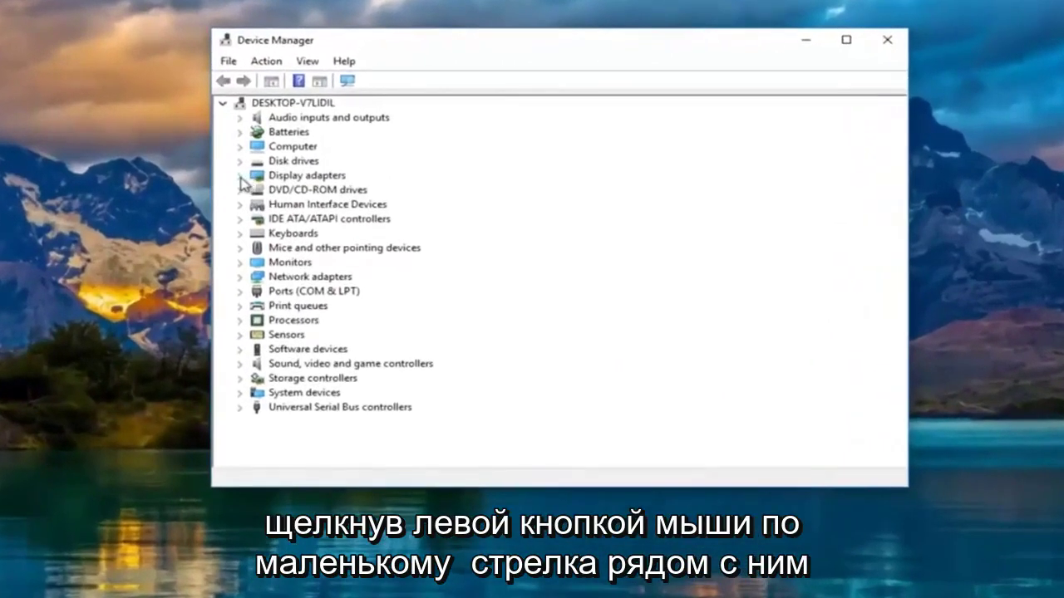
left_click(240, 177)
left_click(283, 190)
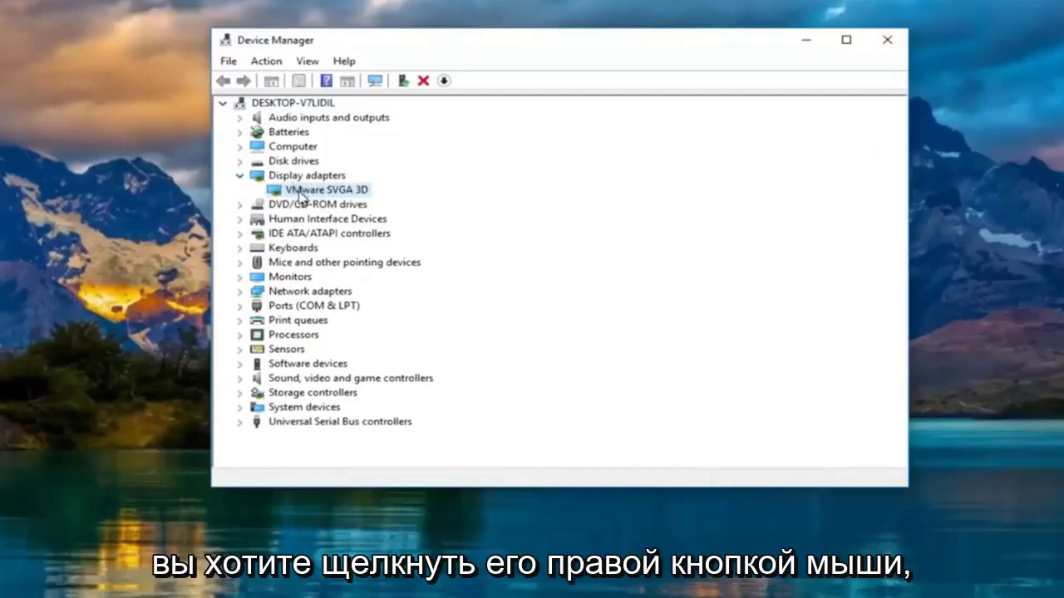
right_click(301, 194)
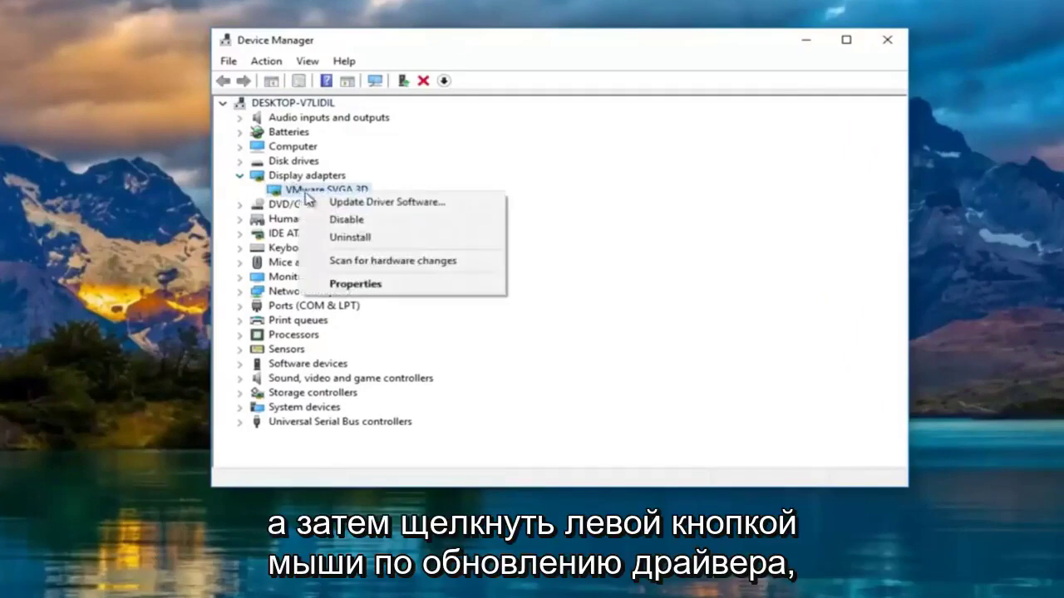
left_click(369, 206)
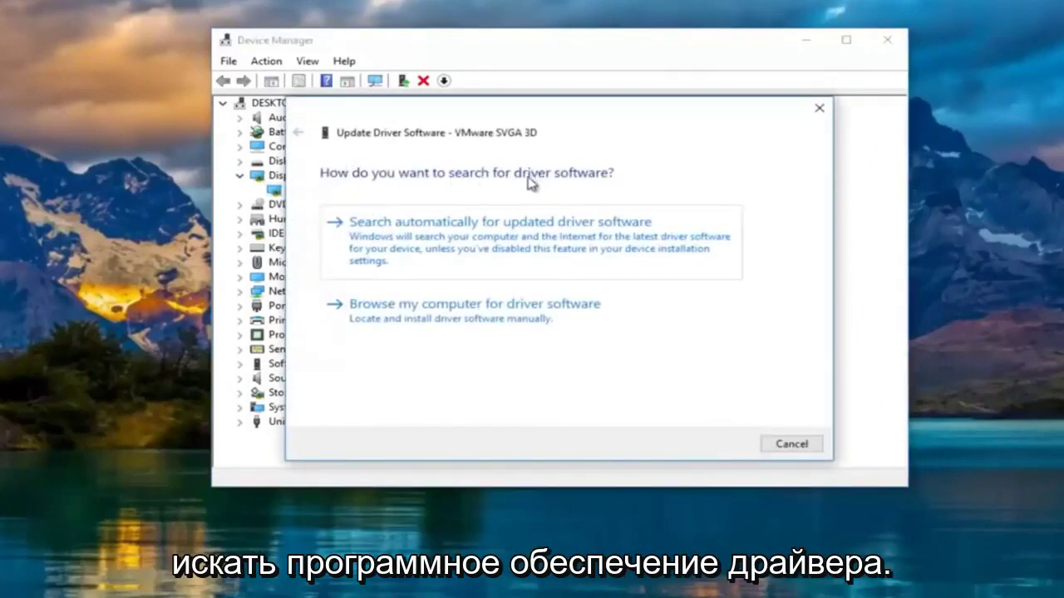
Step: Search automatically for a VMware SVGA 3D driver, confirm it's up to date, and close the wizard
left_click(490, 237)
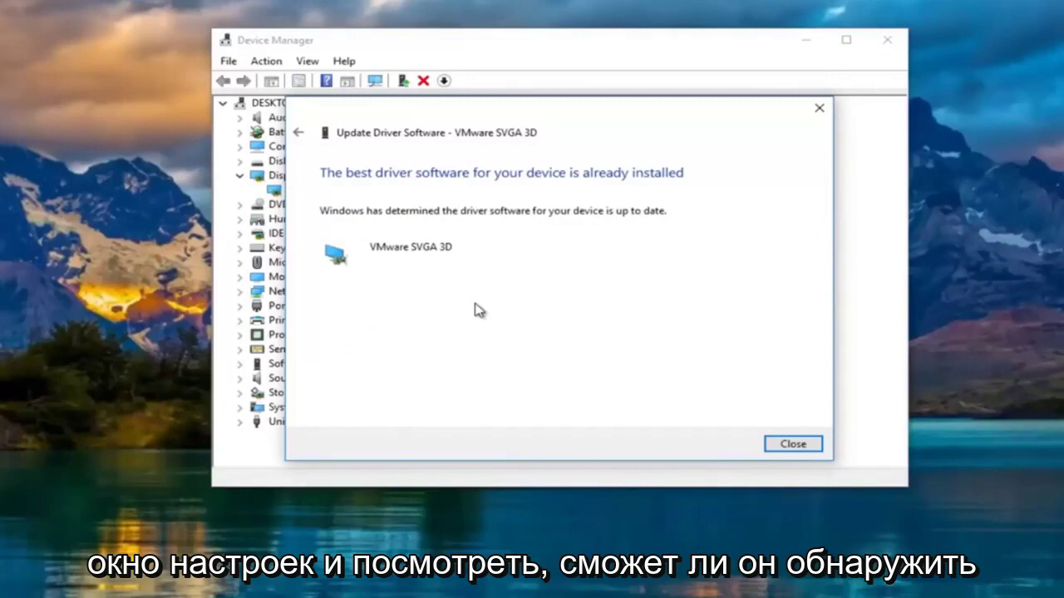
left_click(297, 135)
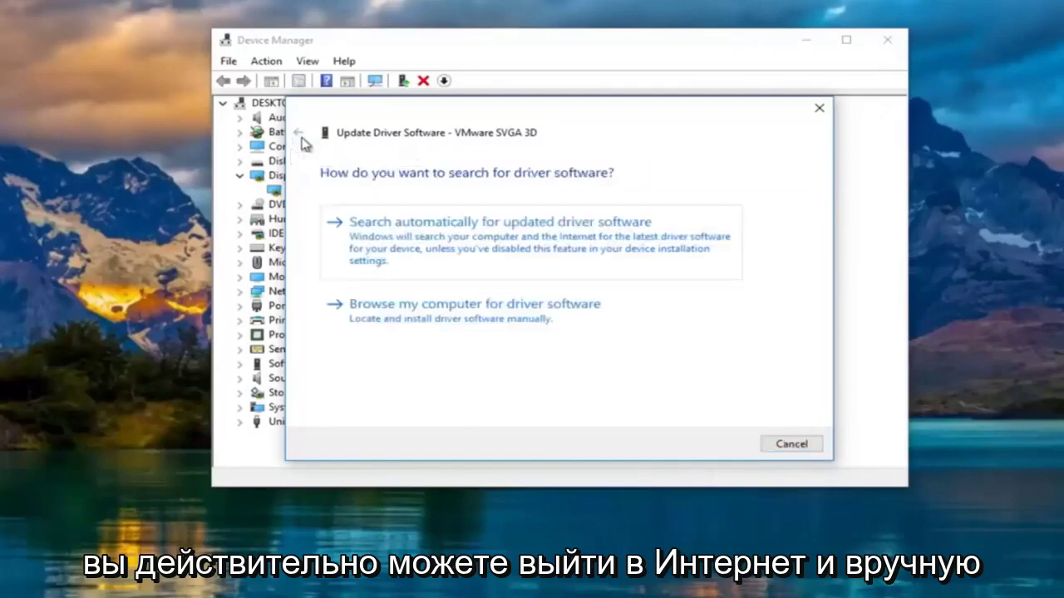
left_click(811, 111)
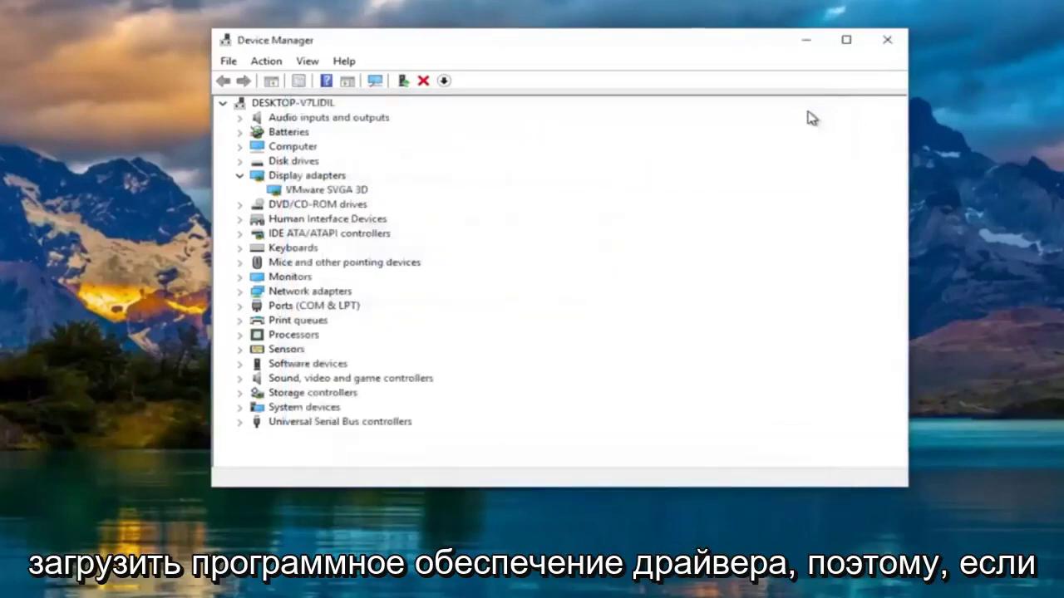
right_click(302, 193)
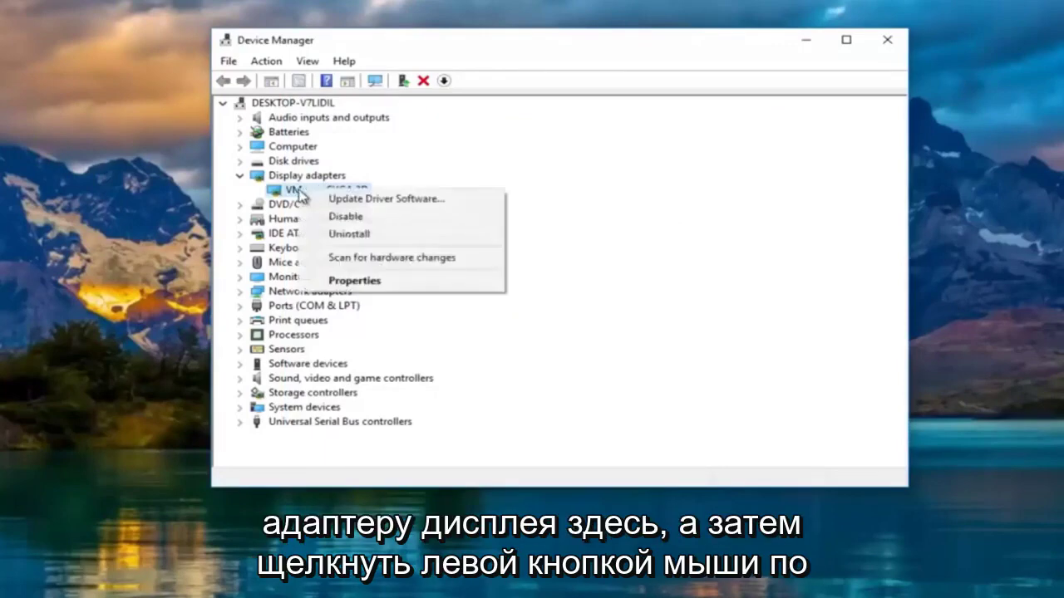
left_click(343, 282)
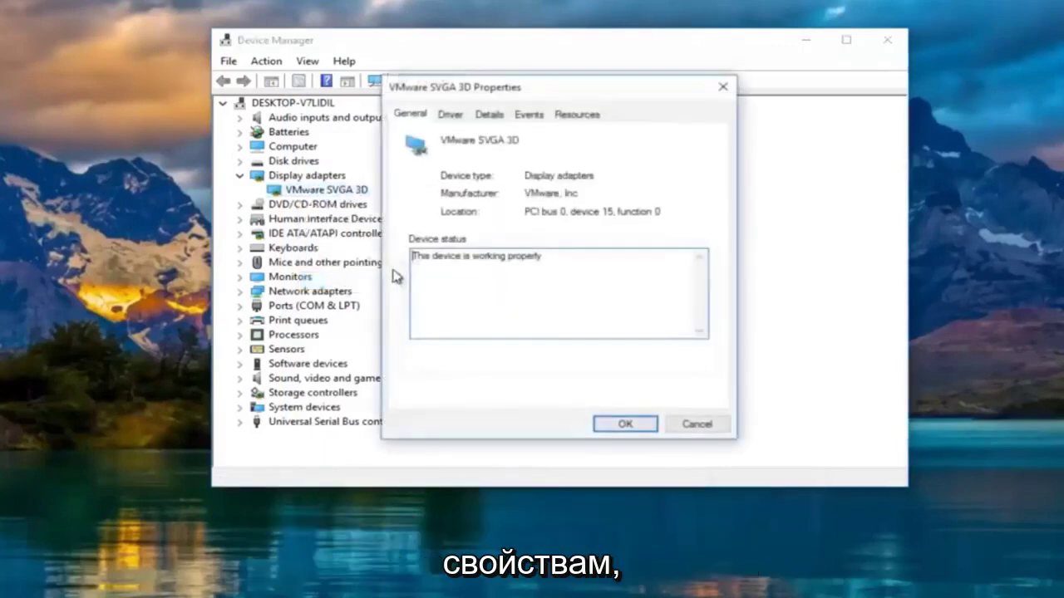
left_click(450, 117)
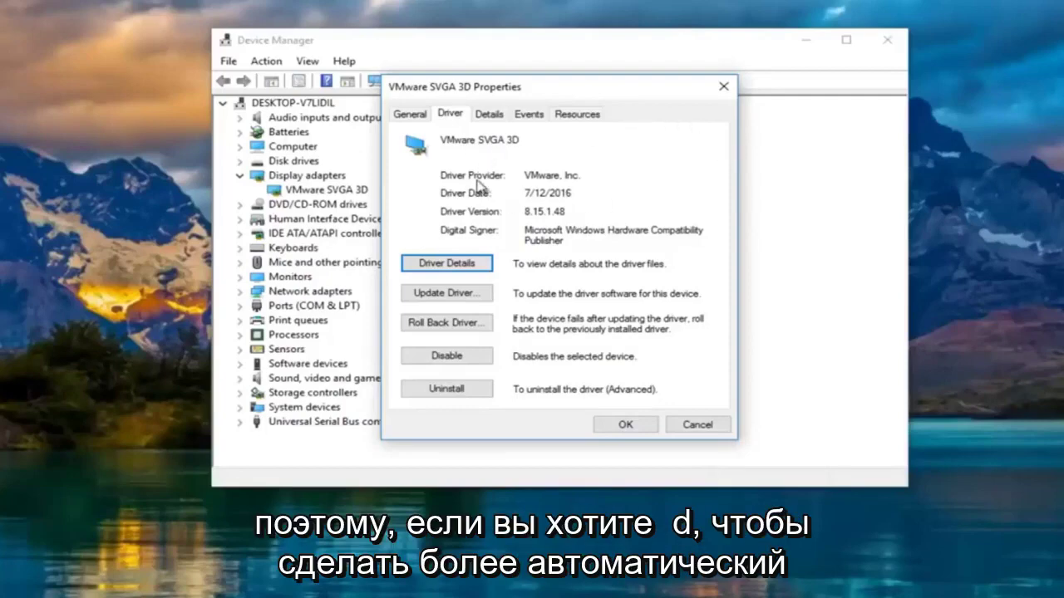
Step: Close the adapter properties and Device Manager, then load google.com in Microsoft Edge
left_click(724, 86)
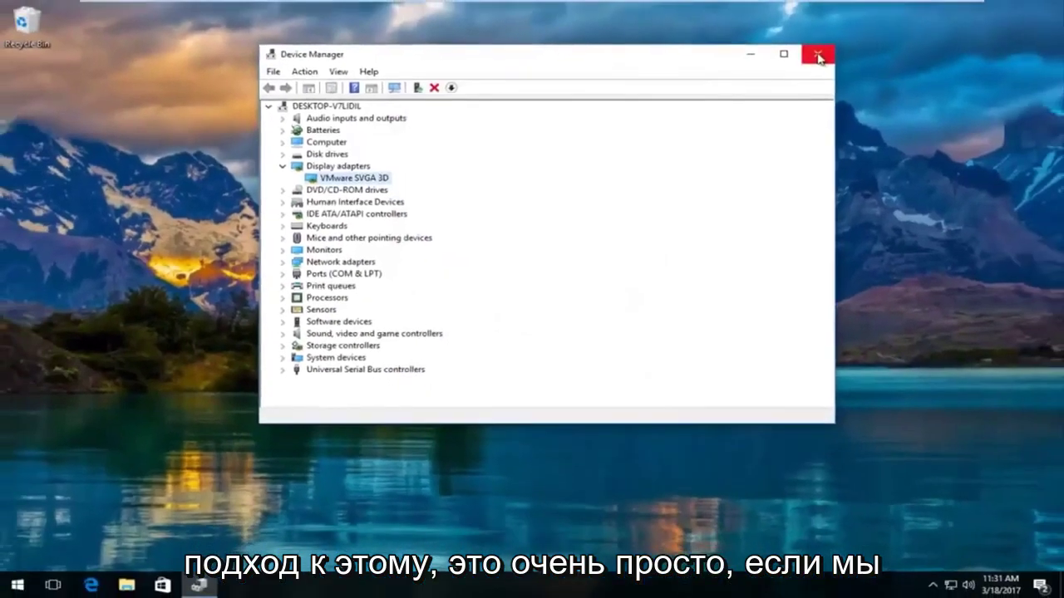
left_click(839, 49)
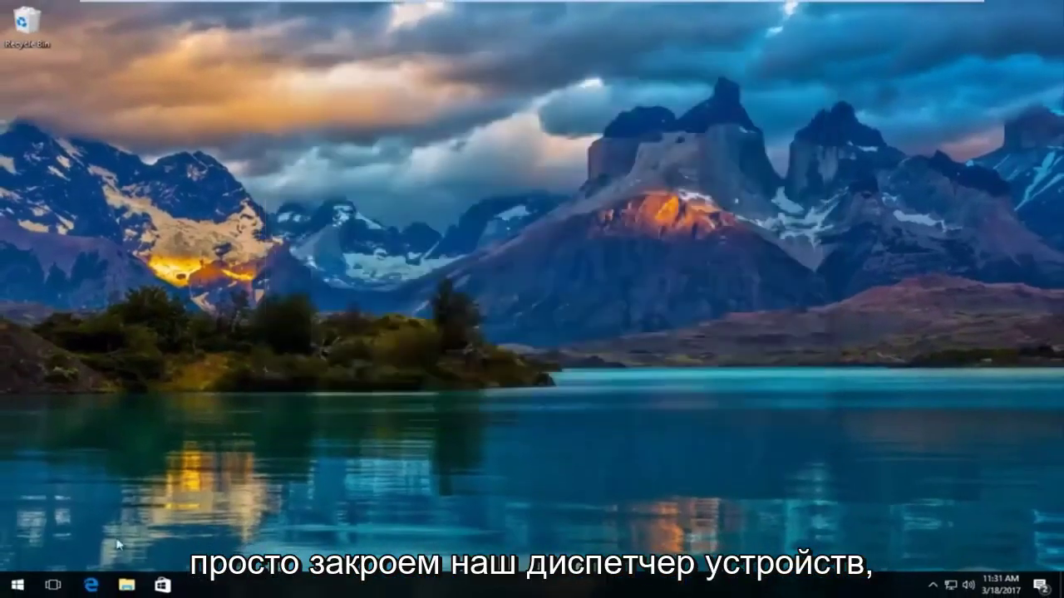
left_click(92, 585)
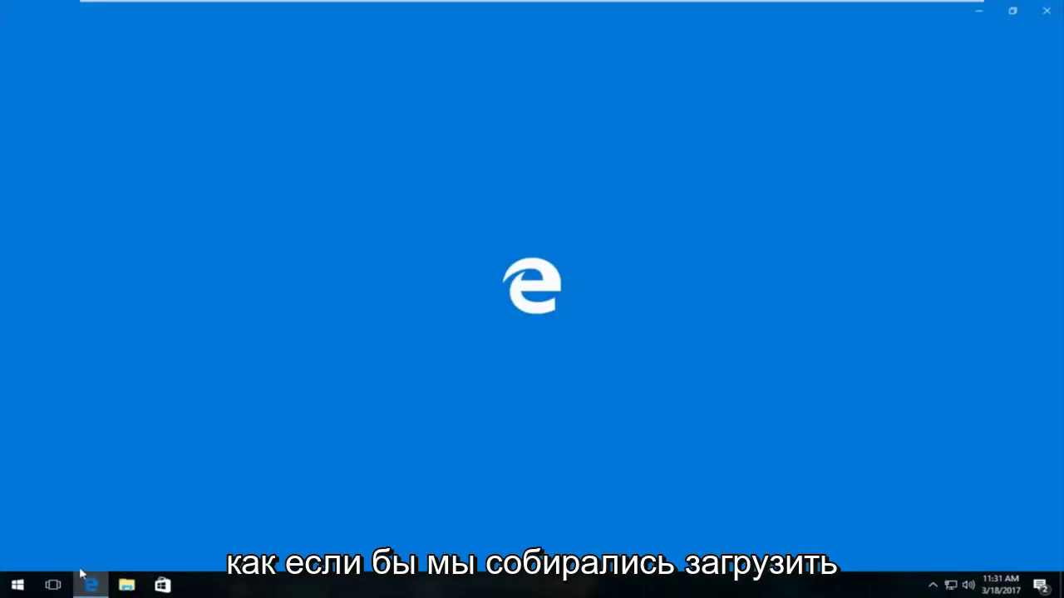
type("google.com")
key("Return")
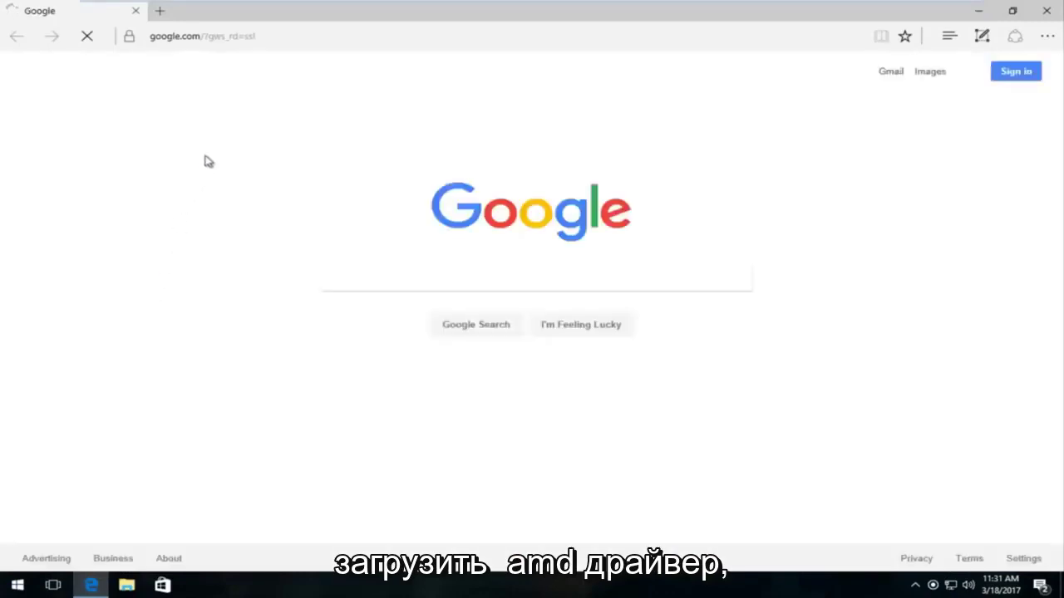
Step: Search Google for 'amd driver update' and open the AMD Driver Autodetect result
left_click(351, 279)
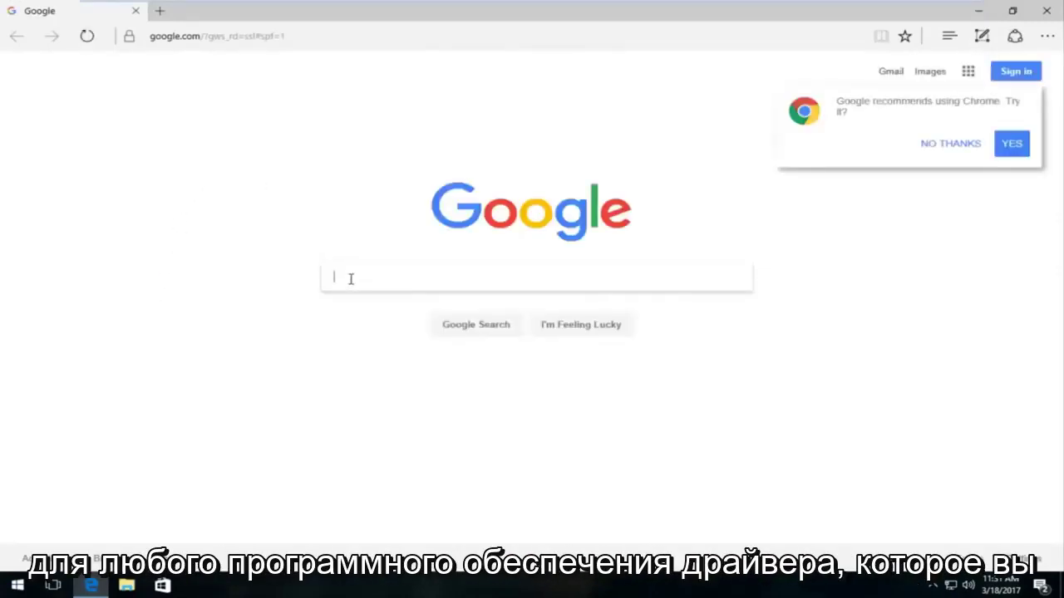
type("amd ")
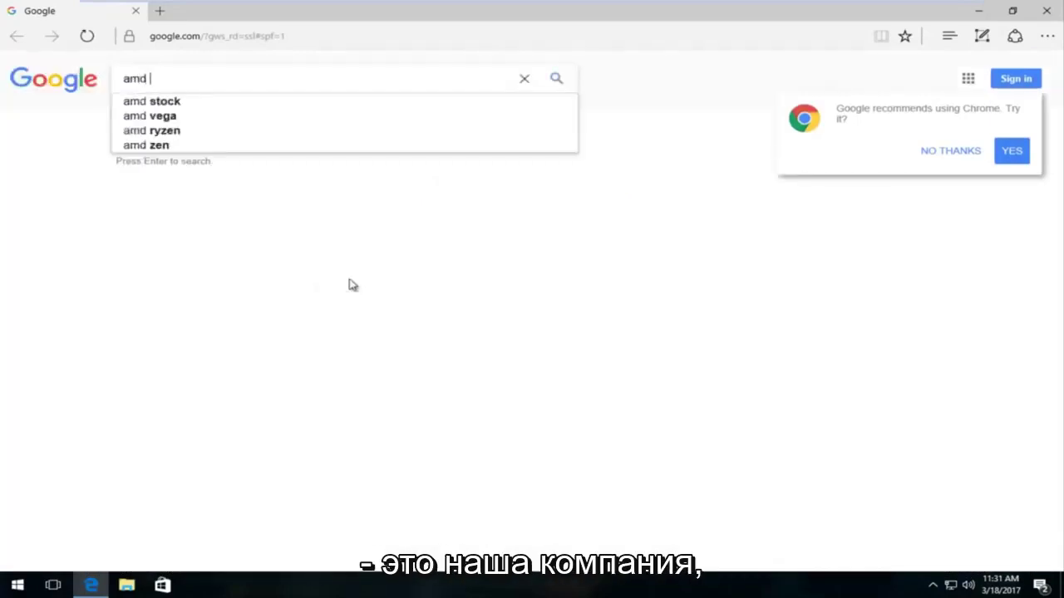
type("driver ")
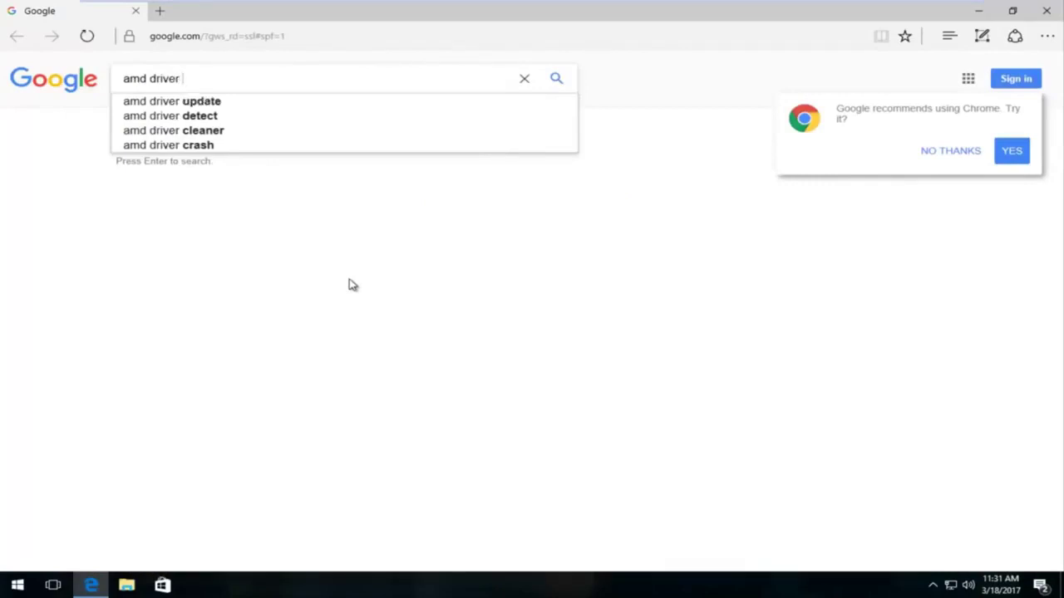
type("u[pd")
key("BackSpace")
key("BackSpace")
key("BackSpace")
type("pdate")
key("Return")
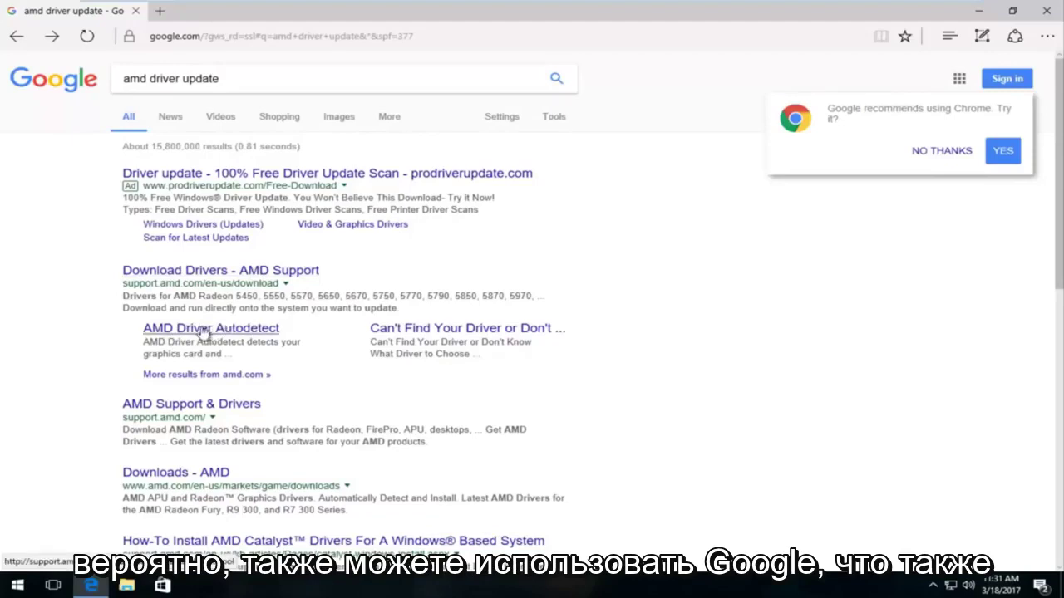
left_click(173, 333)
Step: Open the AMD Driver Autodetect page and scroll to the 67 MB, 3/15/2017 download entry
left_click(230, 332)
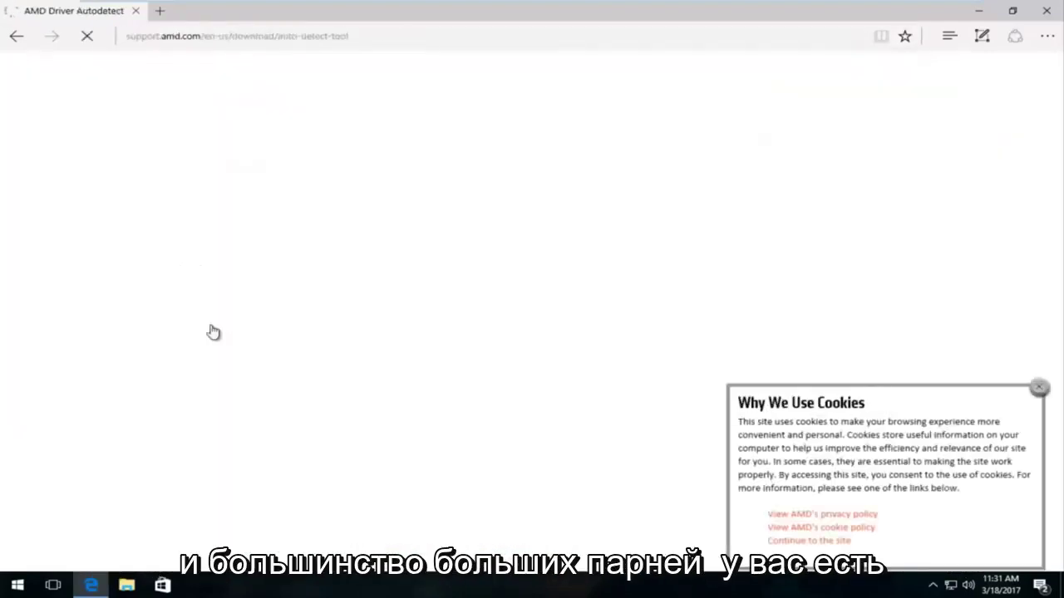
scroll(330, 283, "down", 1)
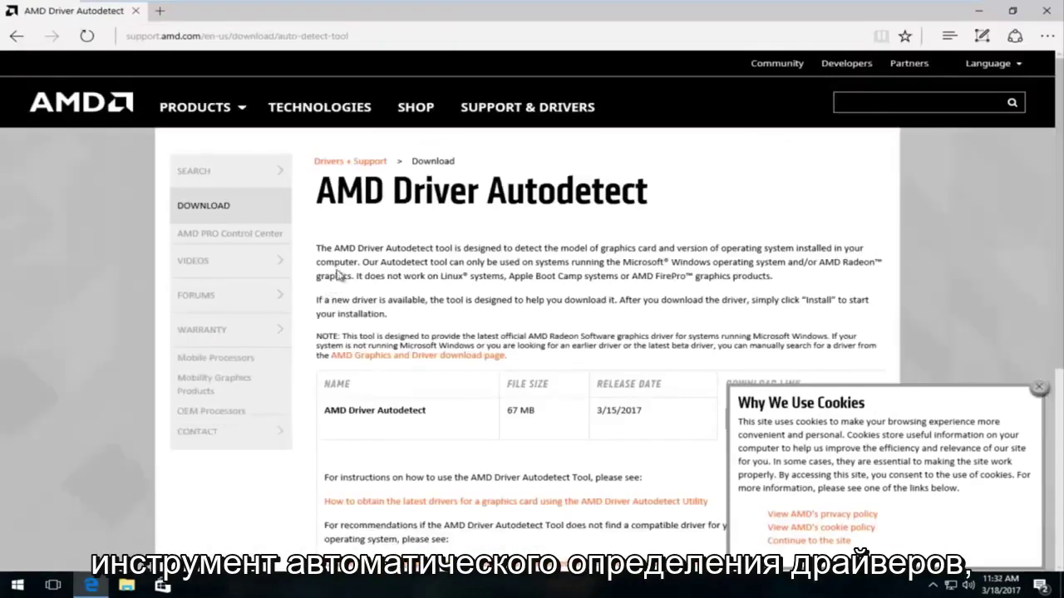
scroll(343, 272, "down", 3)
scroll(718, 277, "up", 1)
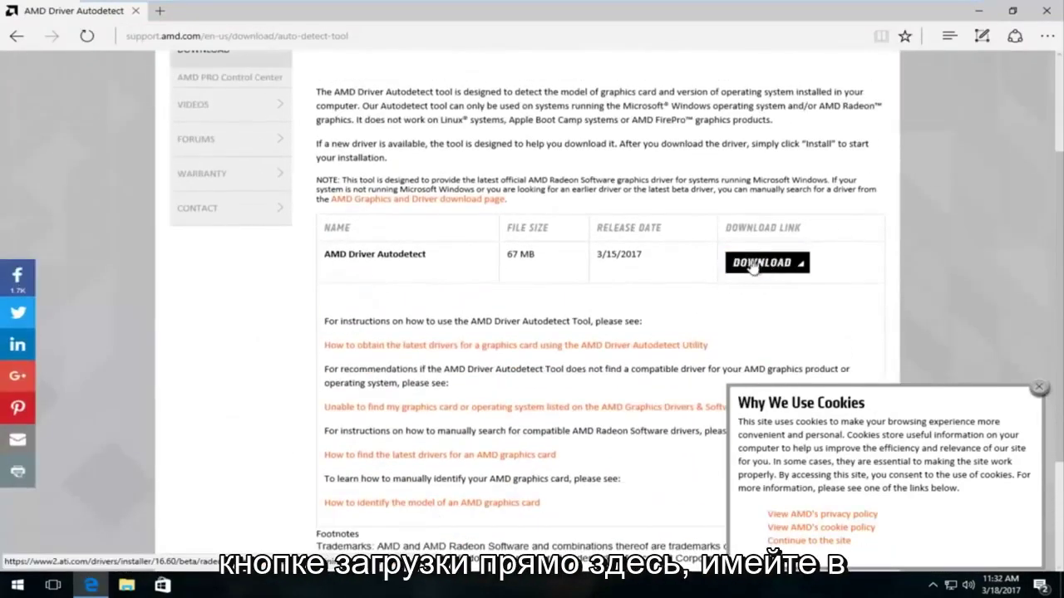
scroll(713, 287, "up", 2)
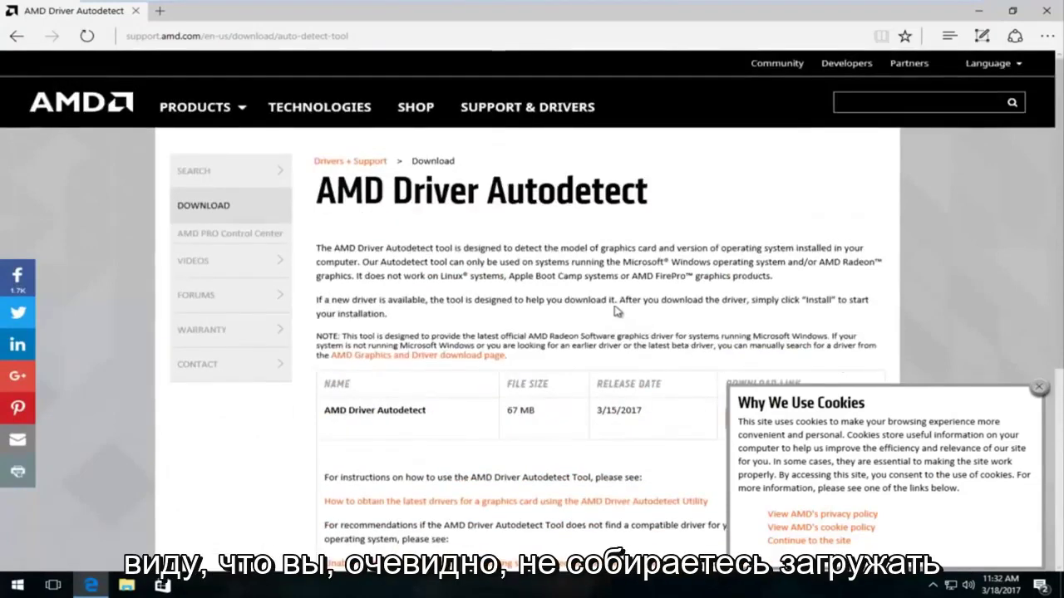
scroll(615, 306, "down", 2)
scroll(610, 303, "up", 2)
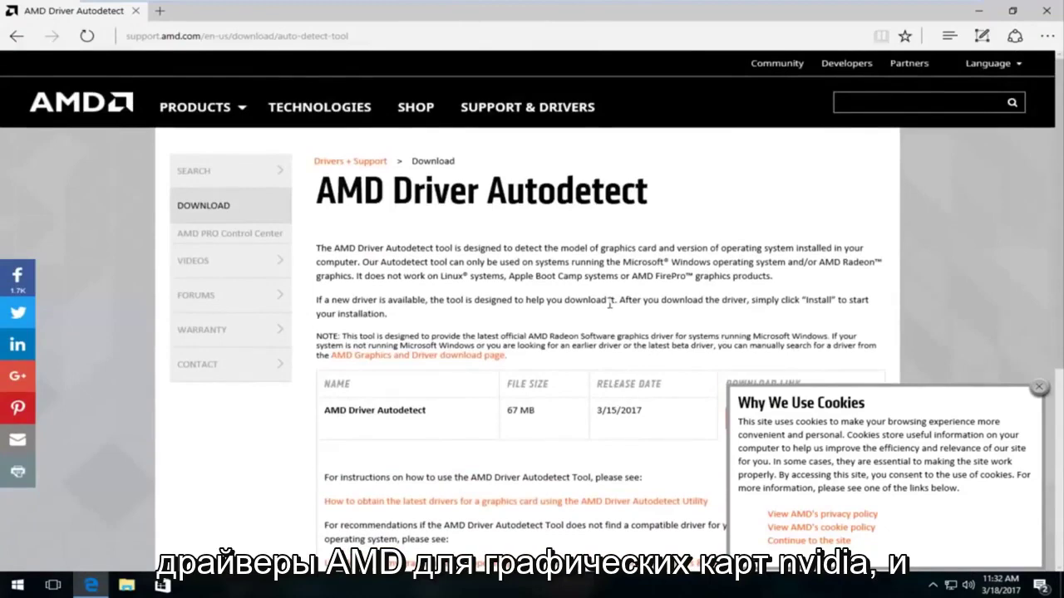
scroll(607, 303, "down", 3)
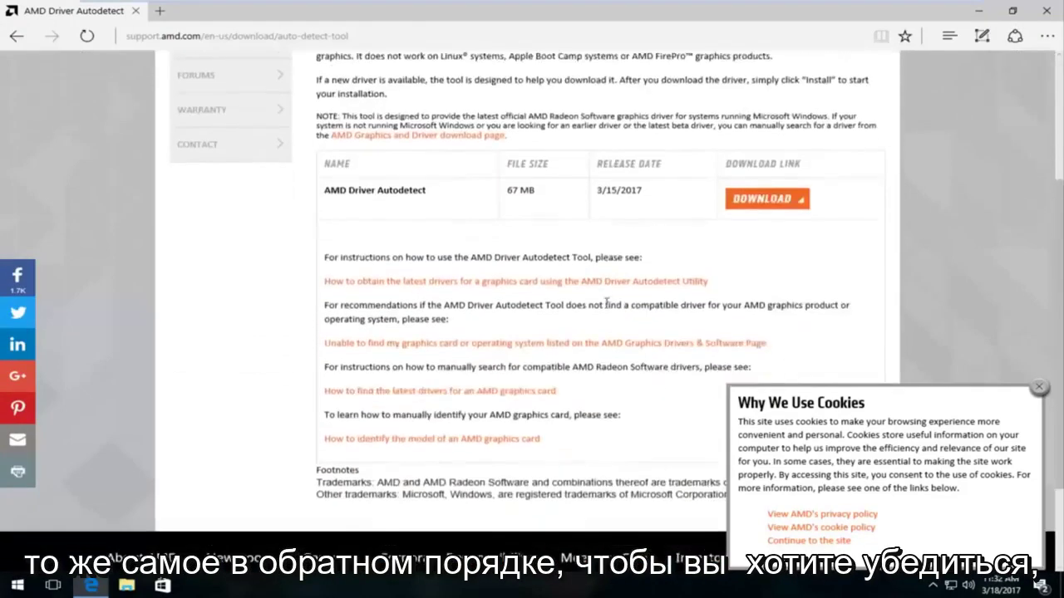